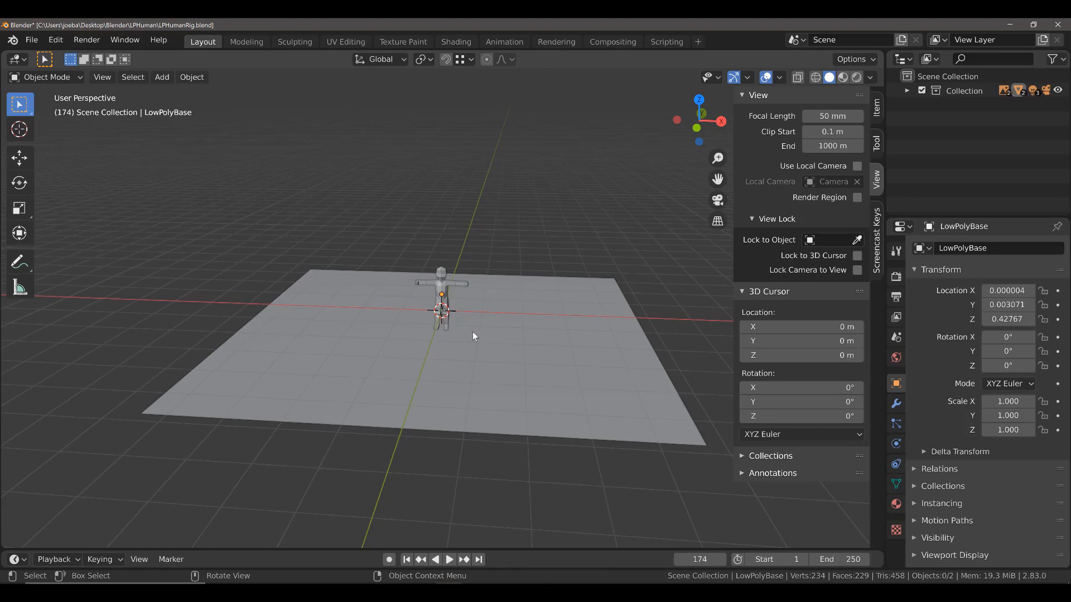
- Select the low-poly character and examine how it stands on the ground plane from the front and side
scroll(421, 296, "up", 4)
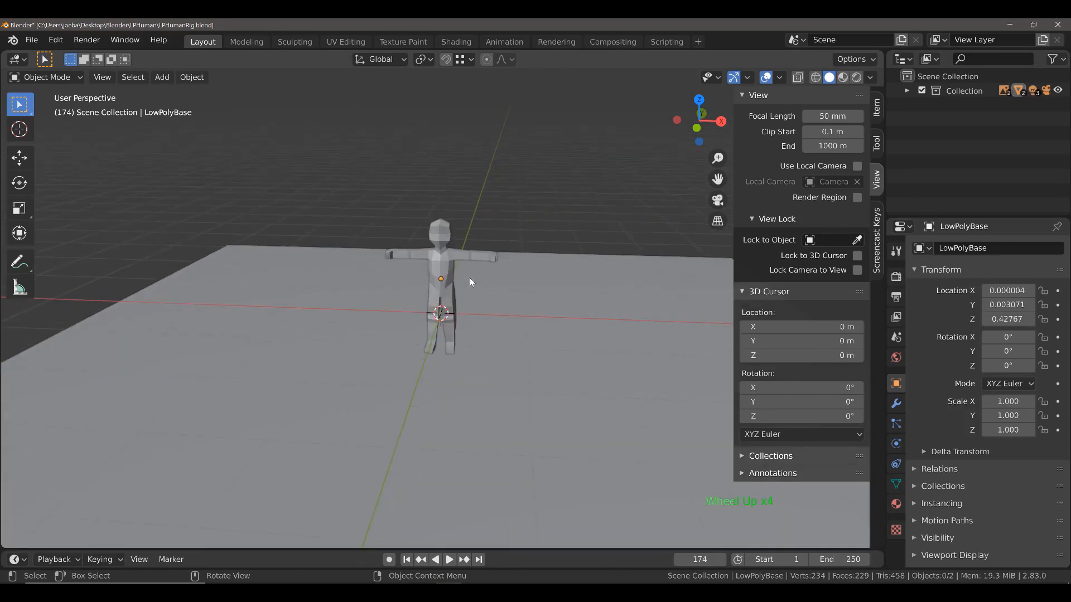
left_click(449, 267)
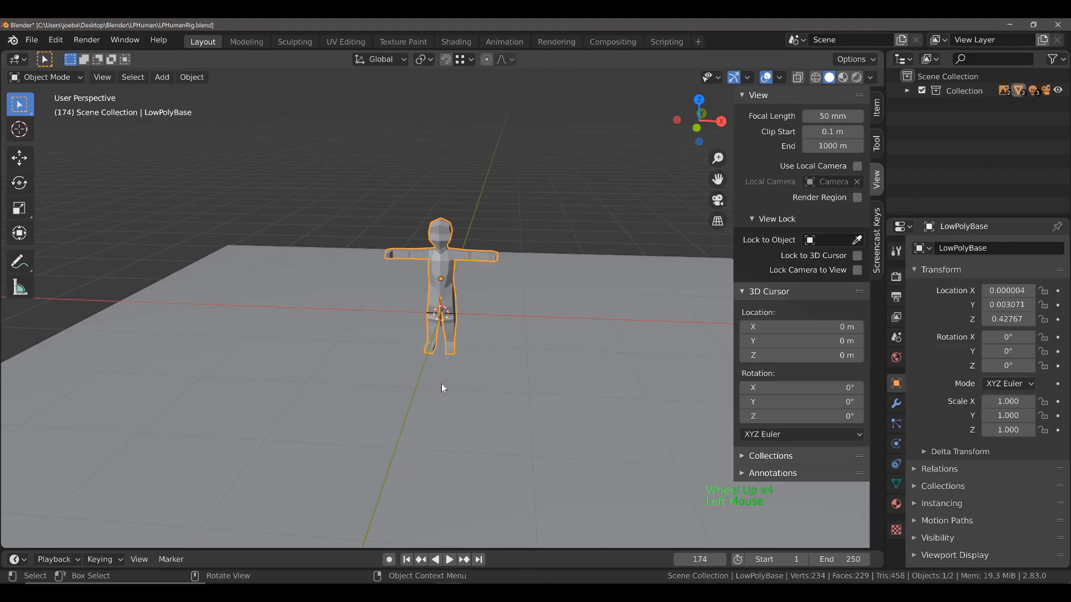
left_click(441, 383)
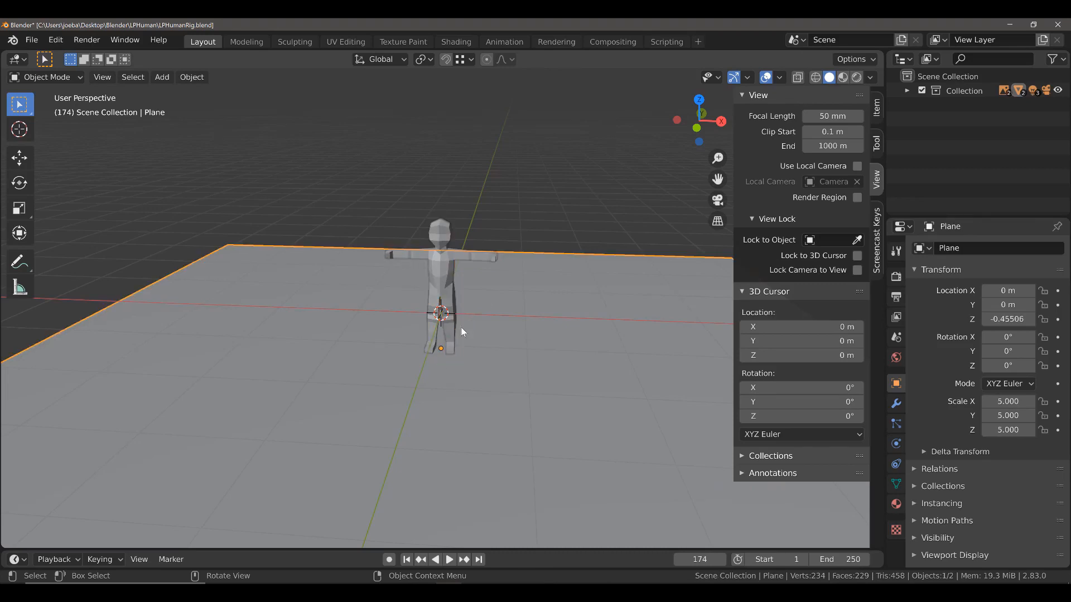
scroll(461, 327, "up", 2)
left_click(444, 249)
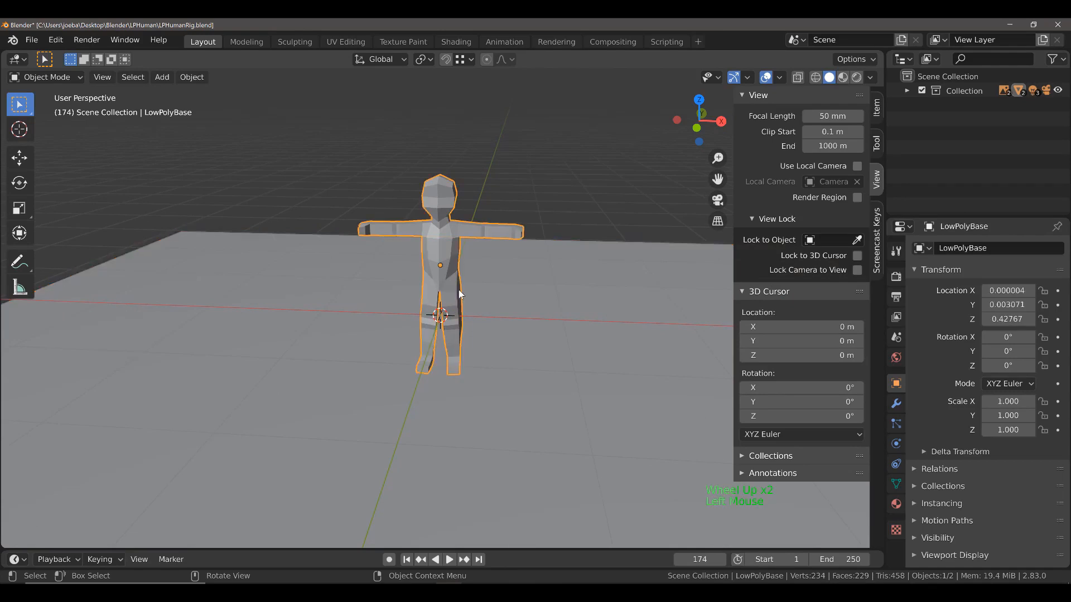
middle_click_drag(444, 283, 370, 280)
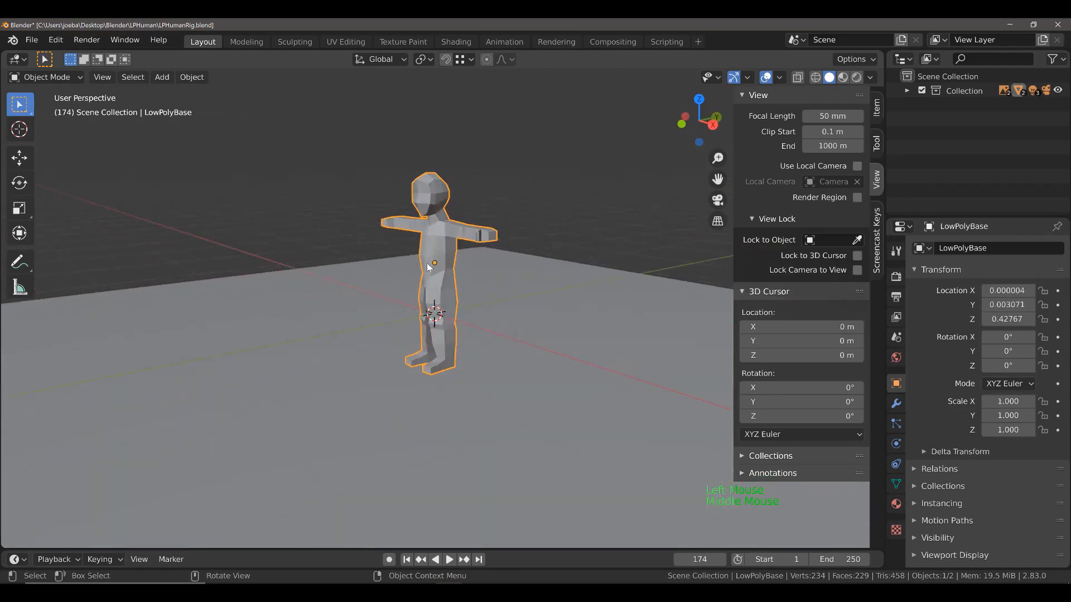
mouse_move(433, 264)
middle_mouse_down()
mouse_move(366, 272)
mouse_move(428, 263)
middle_mouse_up()
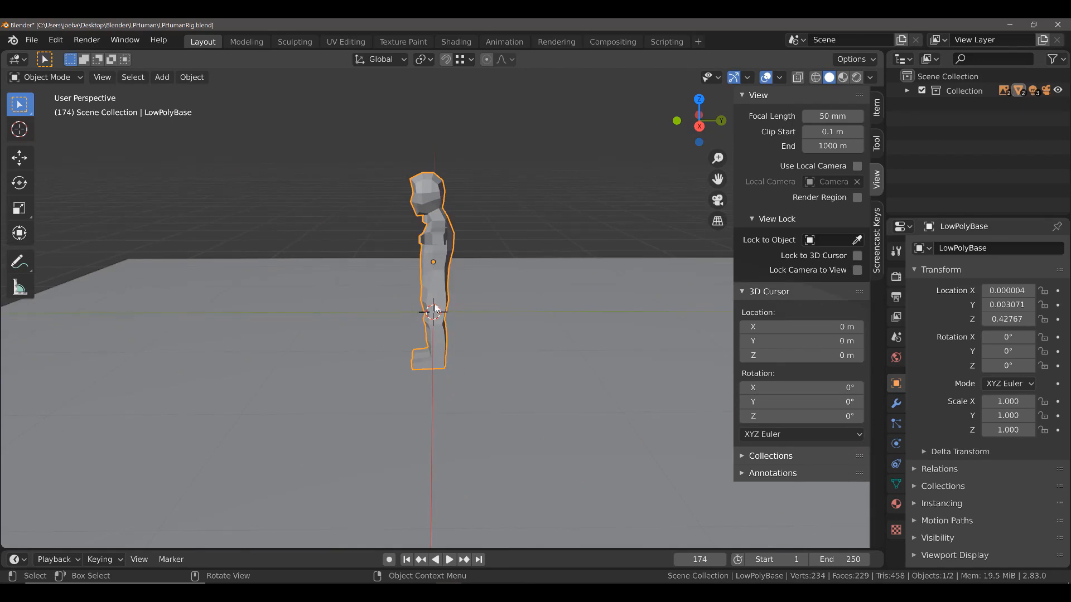
middle_click_drag(433, 313, 606, 322)
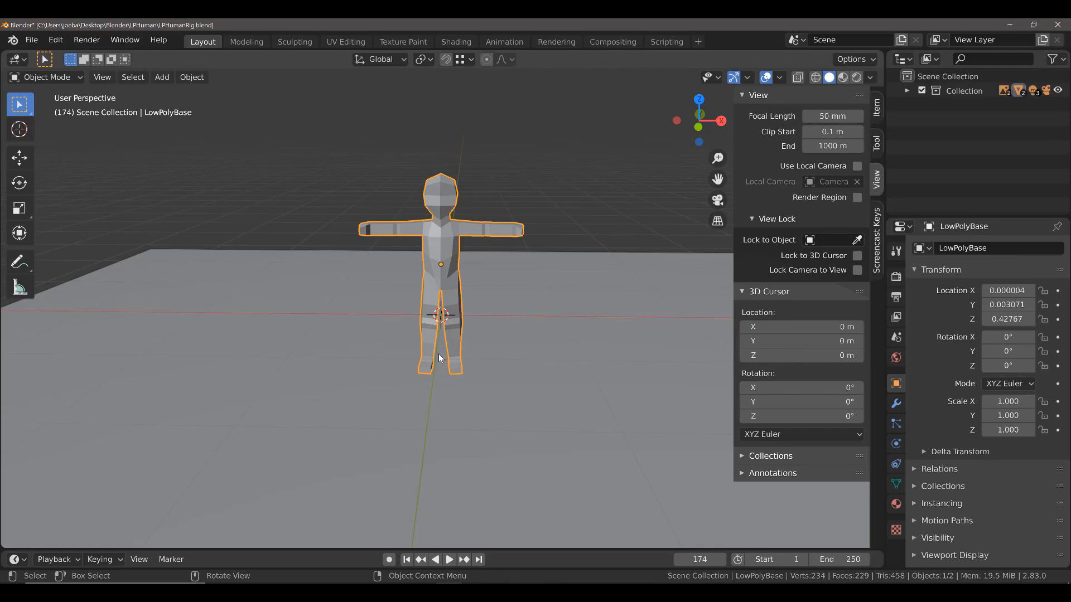
- Enable snapping with Vertex as the target and restrict transforms to affect only origins
left_click(446, 59)
left_click(465, 62)
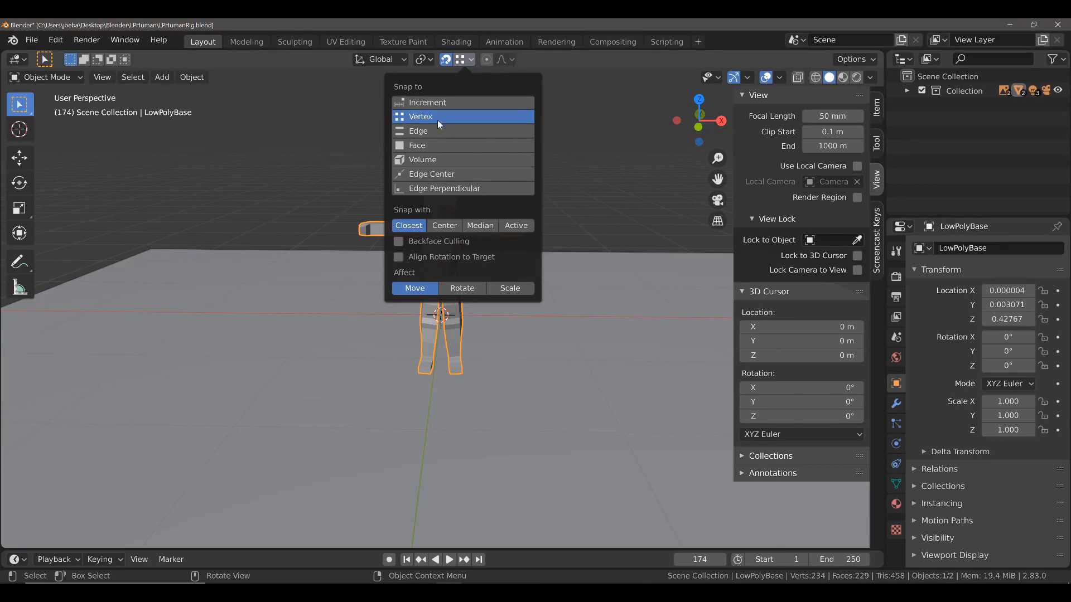
left_click(869, 59)
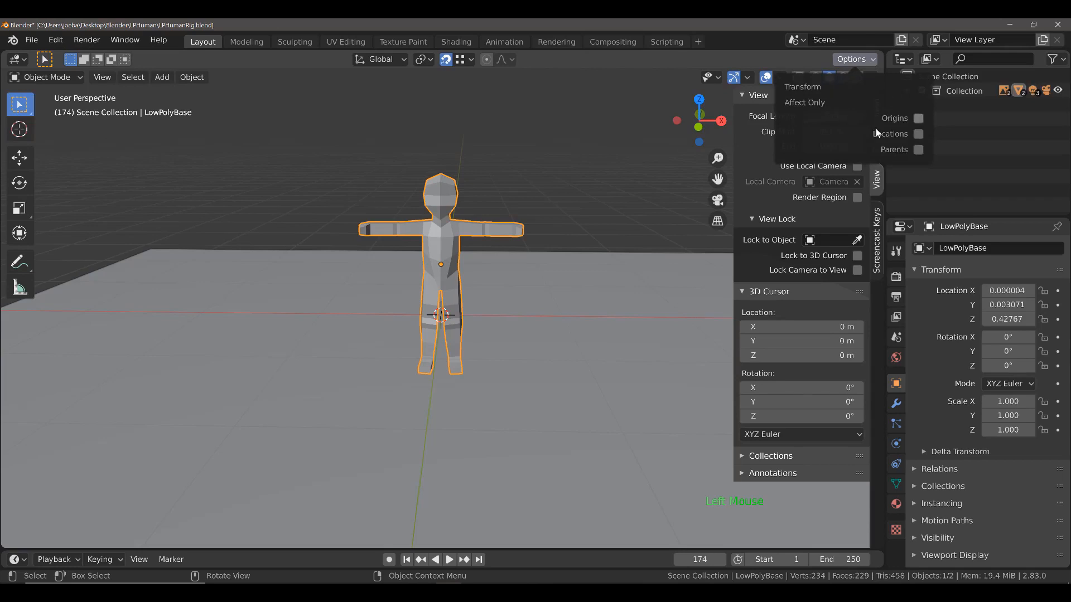
left_click(919, 119)
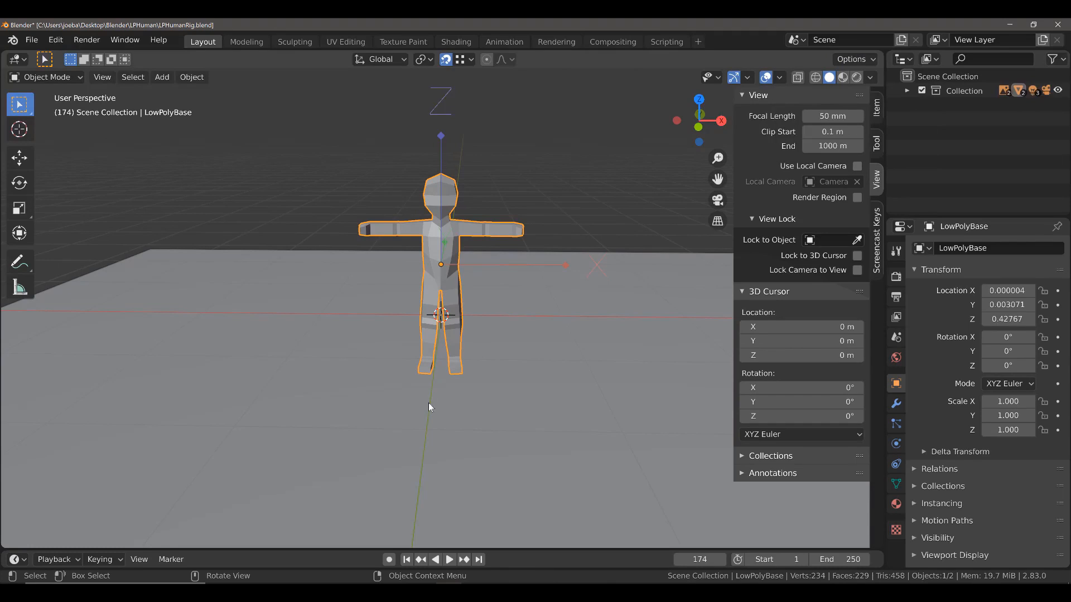
- Move the character's origin about 0.875 m down along Z, snapped to a foot vertex, and turn off origins-only transforms
scroll(427, 418, "up", 5)
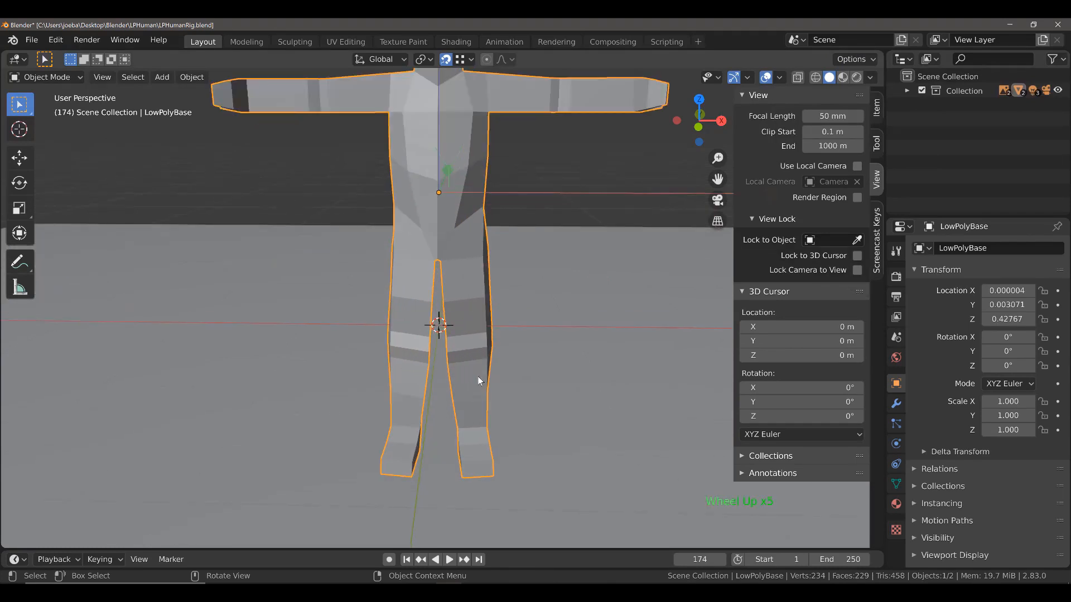
middle_click_drag(481, 372, 513, 366)
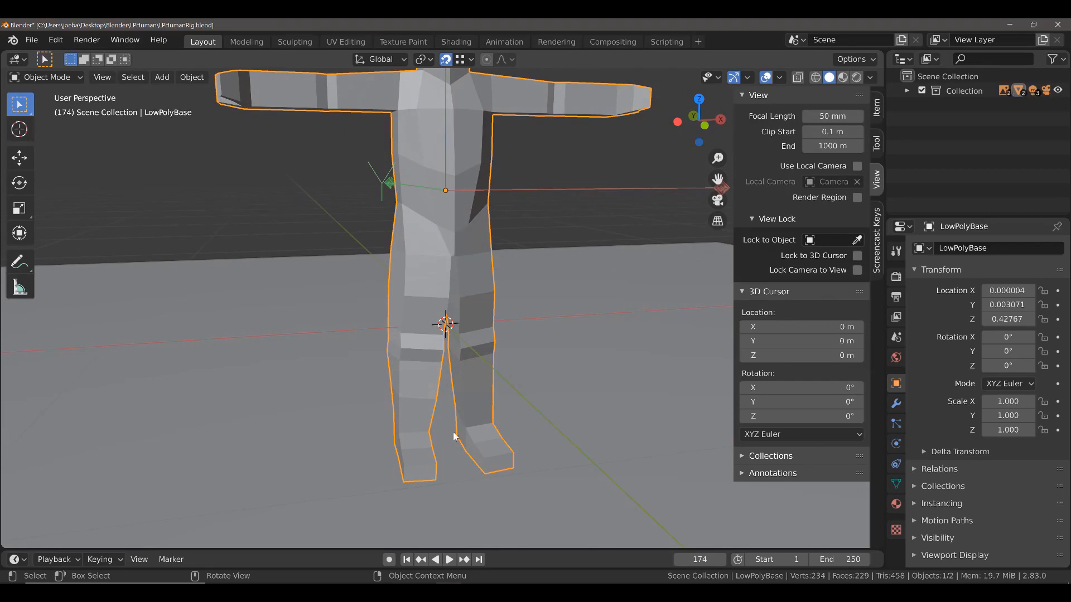
key("g")
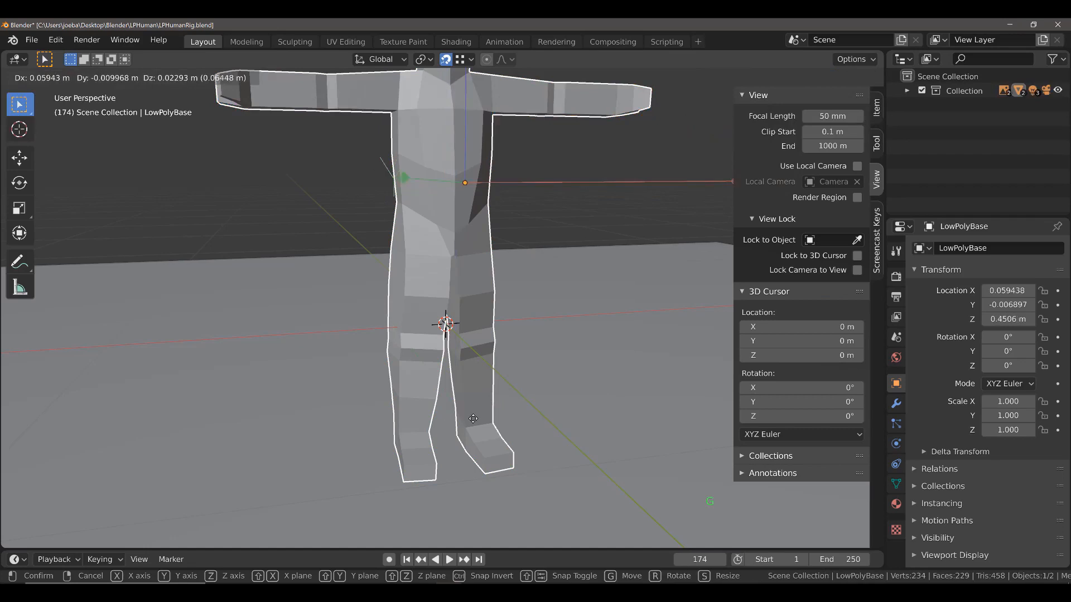
key("z")
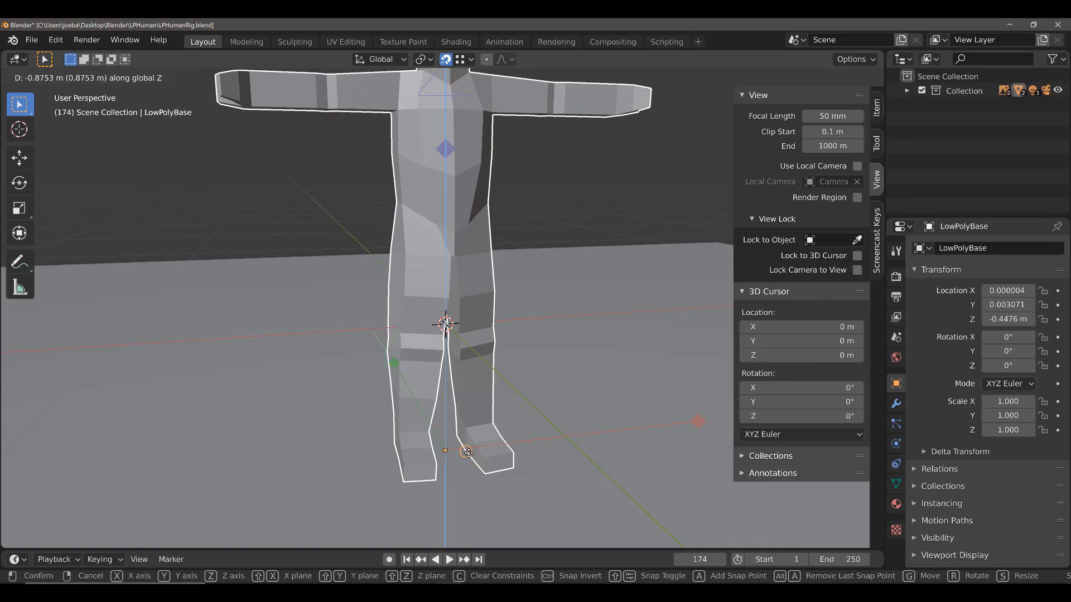
left_click(467, 452)
middle_click_drag(463, 467, 486, 447)
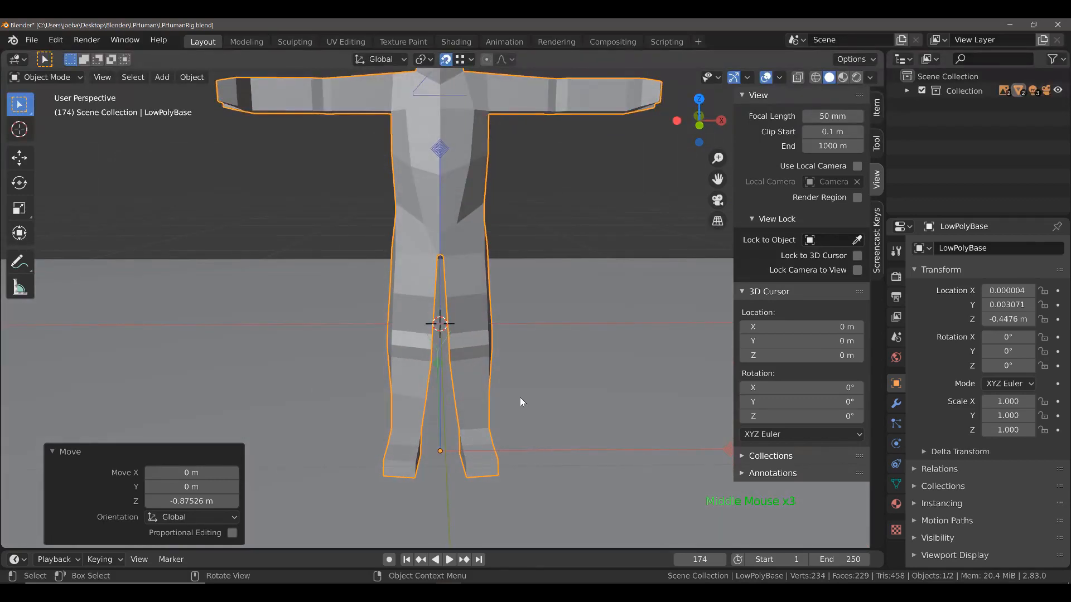
left_click(862, 65)
scroll(420, 405, "down", 1)
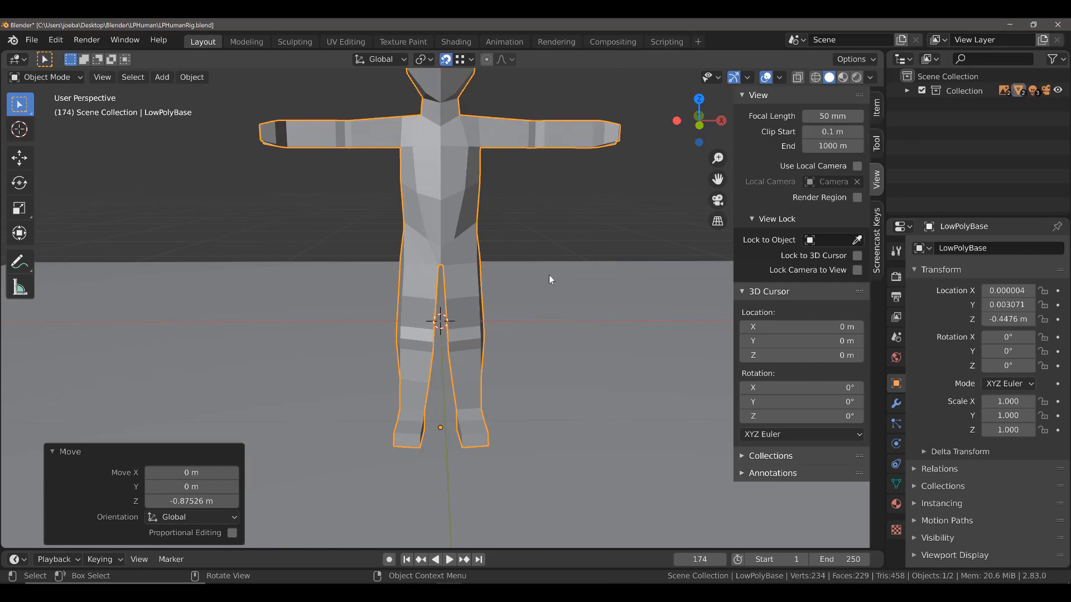
- Set the character's Z location to 0 m
left_click(876, 110)
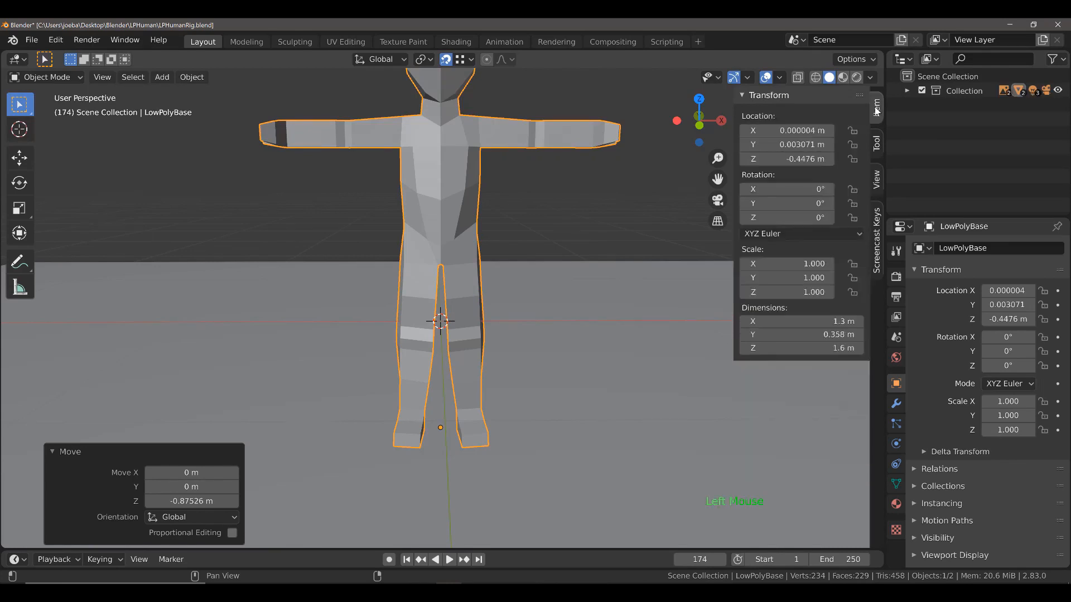
left_click(789, 159)
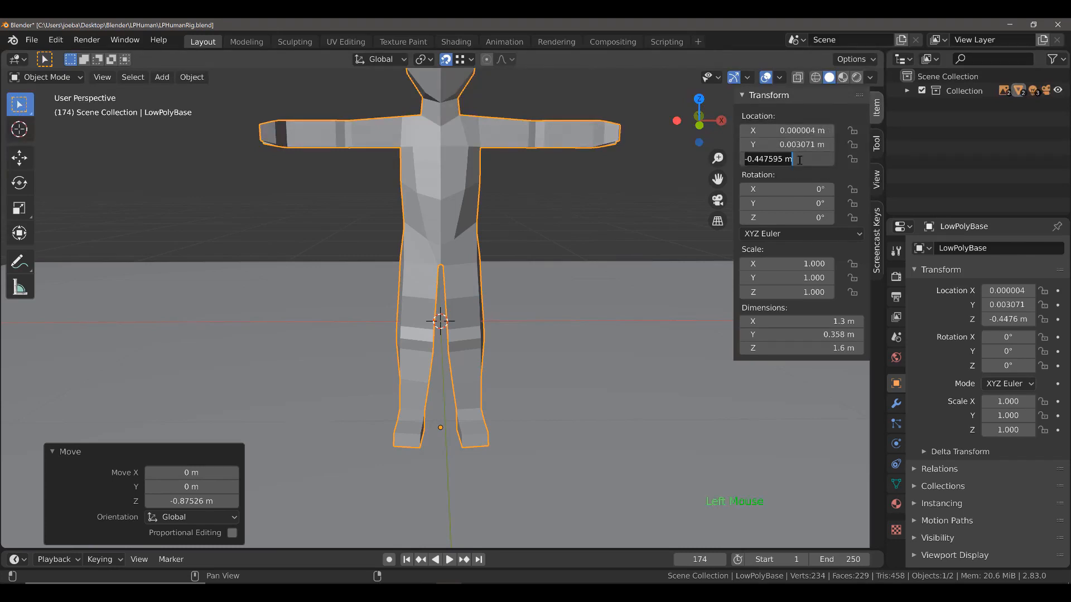
type("0")
key("Return")
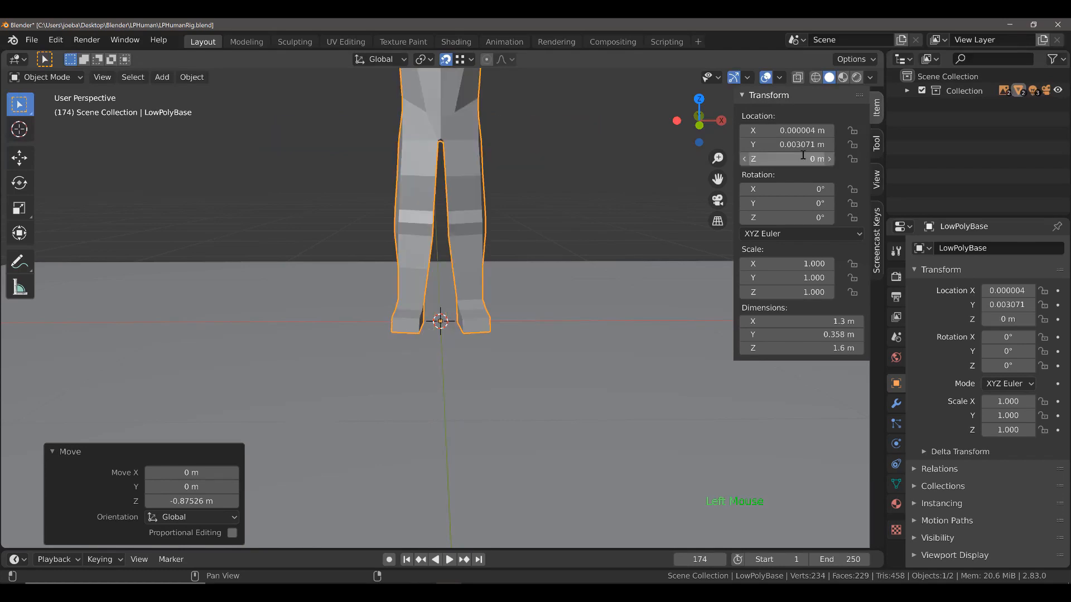
- Select the ground plane and set its Z location to 0 m
scroll(452, 295, "down", 1)
scroll(453, 294, "down", 3)
middle_click_drag(495, 284, 402, 278)
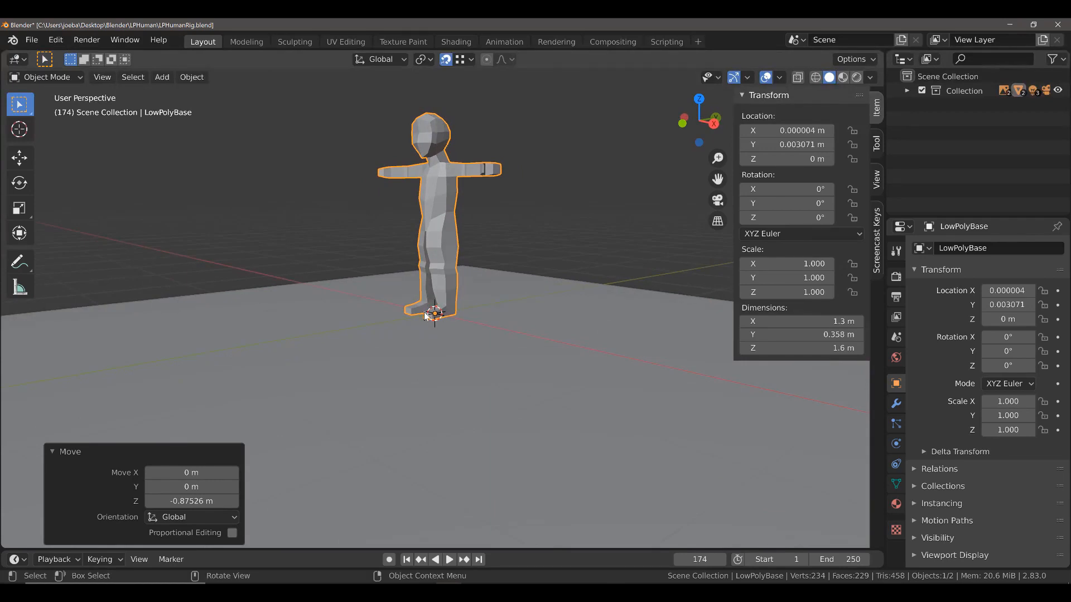
middle_click_drag(425, 316, 494, 301)
left_click(451, 399)
left_click(792, 160)
left_click(792, 160)
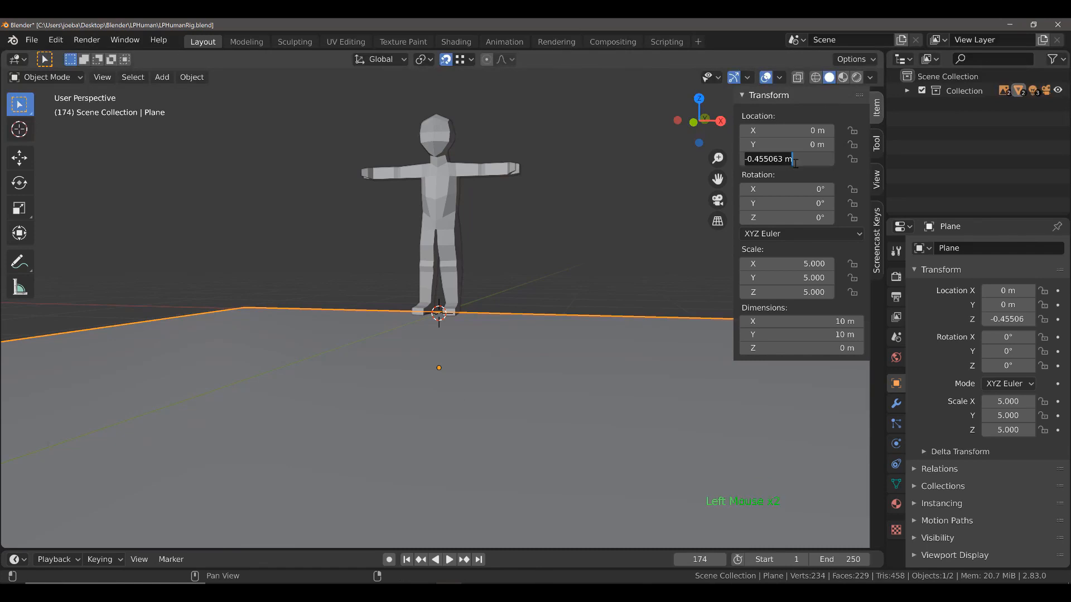
key("ctrl+a")
type("0")
key("Return")
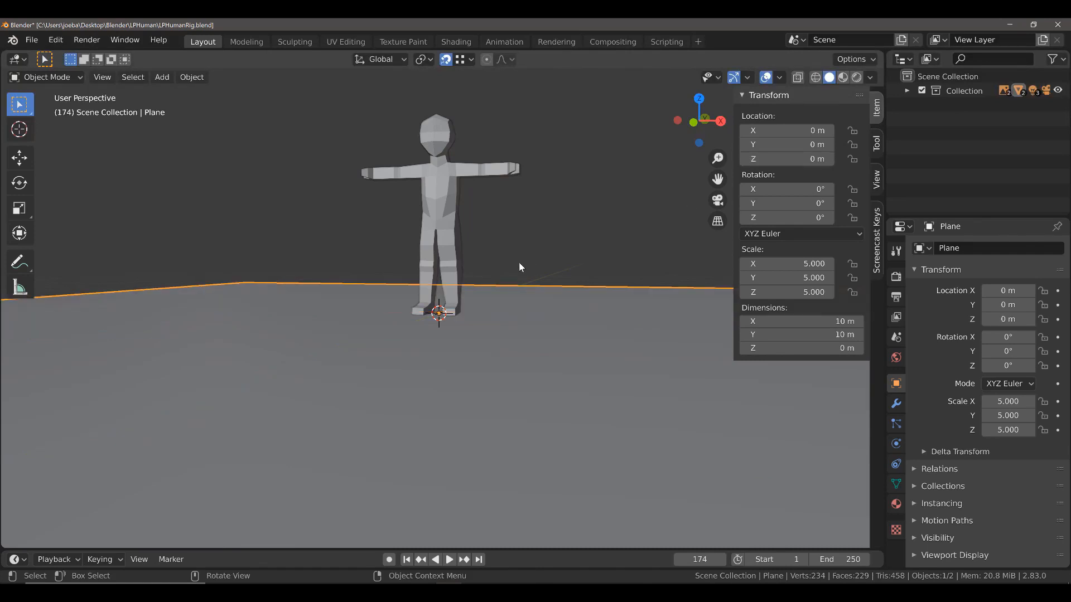
- Select the character again and turn off snapping
middle_click_drag(409, 270, 432, 296)
left_click(441, 217)
mouse_move(441, 218)
middle_mouse_down()
mouse_move(320, 233)
mouse_move(267, 225)
mouse_move(308, 204)
mouse_move(452, 211)
middle_mouse_up()
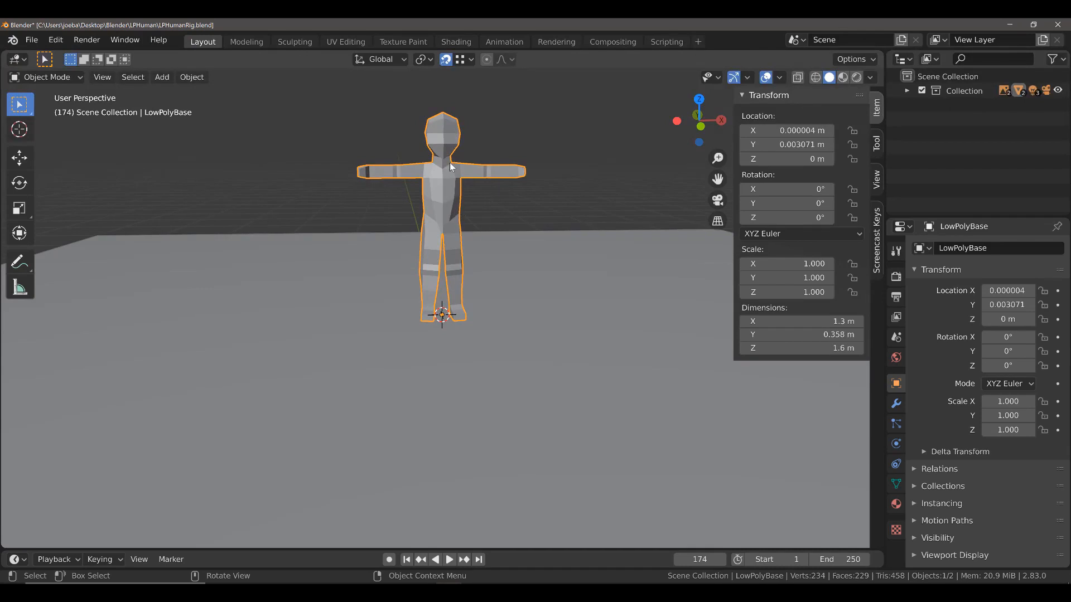
left_click(450, 59)
- Save the current file and also save a backup version in the same folder as LPHumanRigBU1.blend
left_click(30, 41)
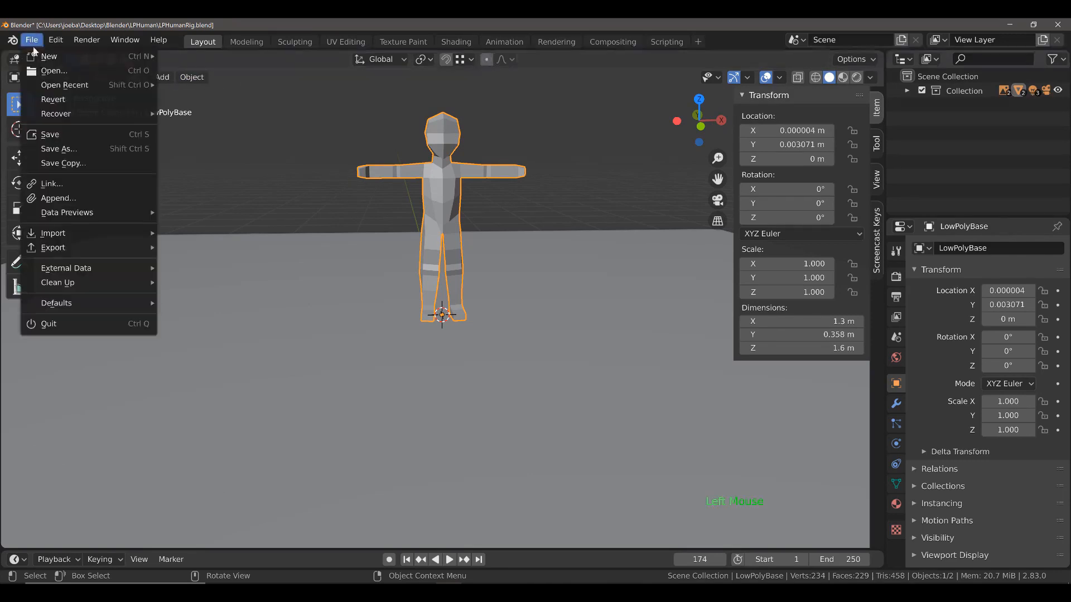
left_click(65, 135)
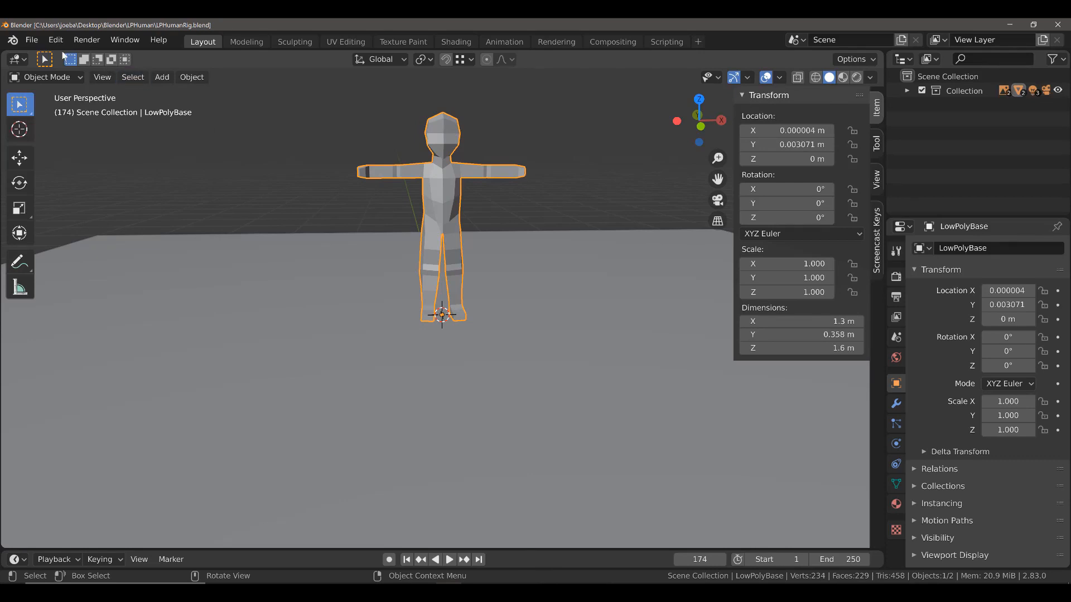
left_click(31, 40)
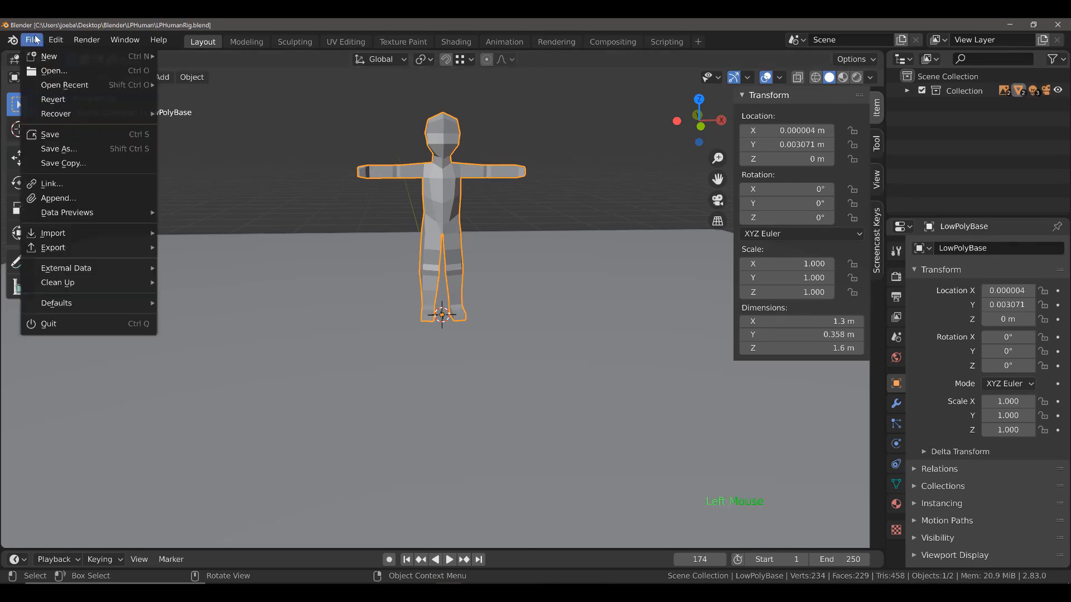
left_click(75, 146)
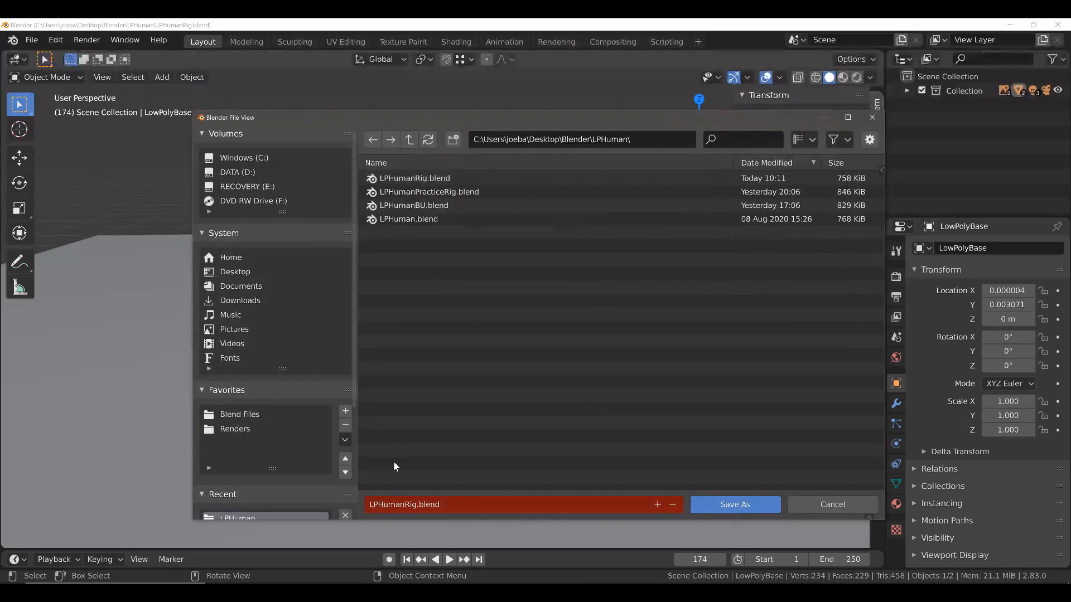
left_click(409, 503)
left_click(417, 504)
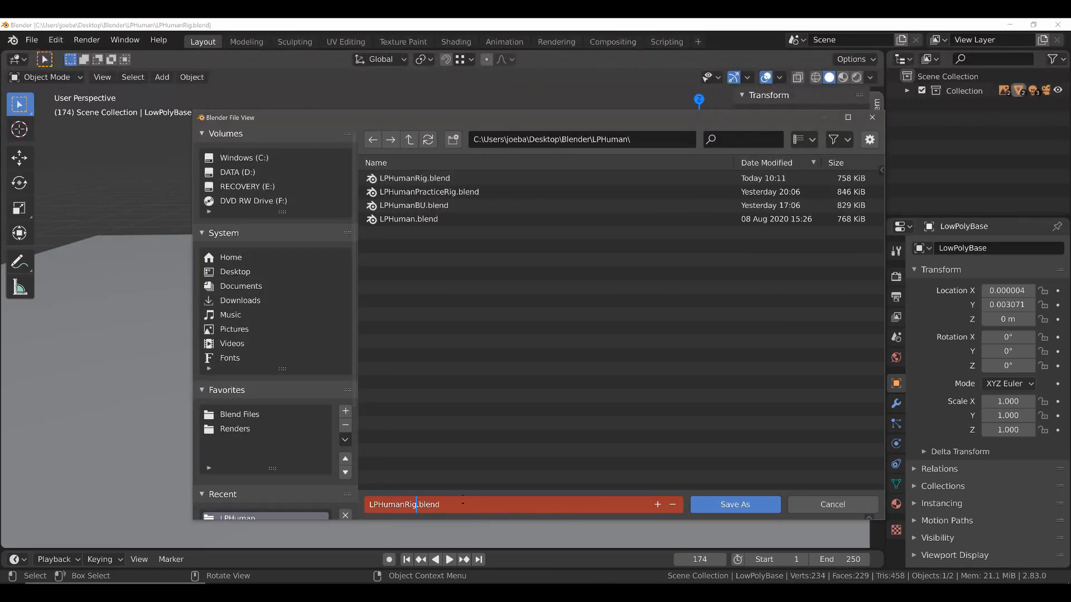
type("BU")
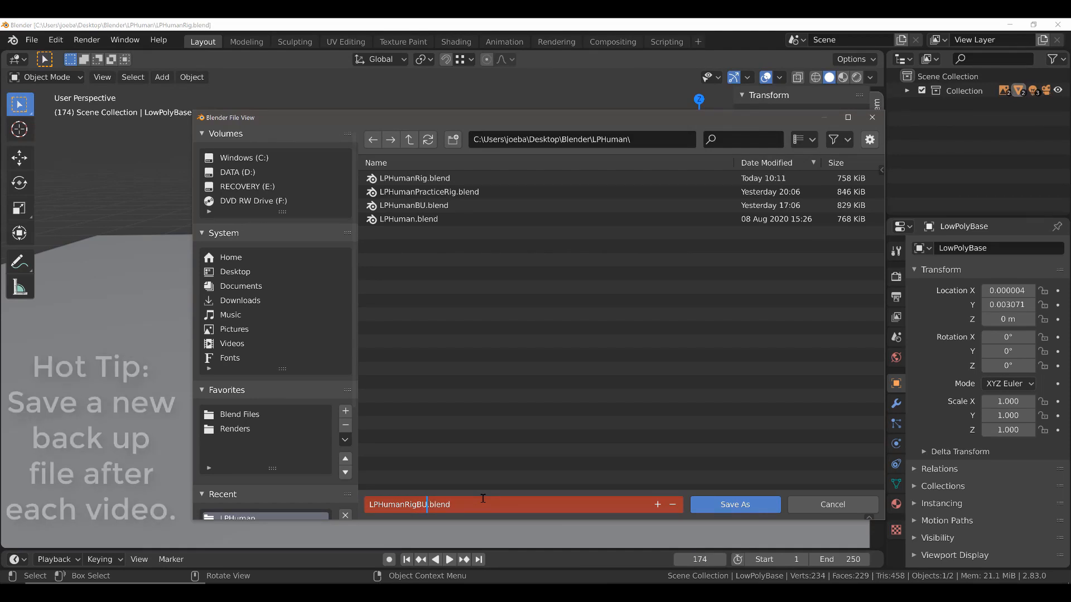
type("1")
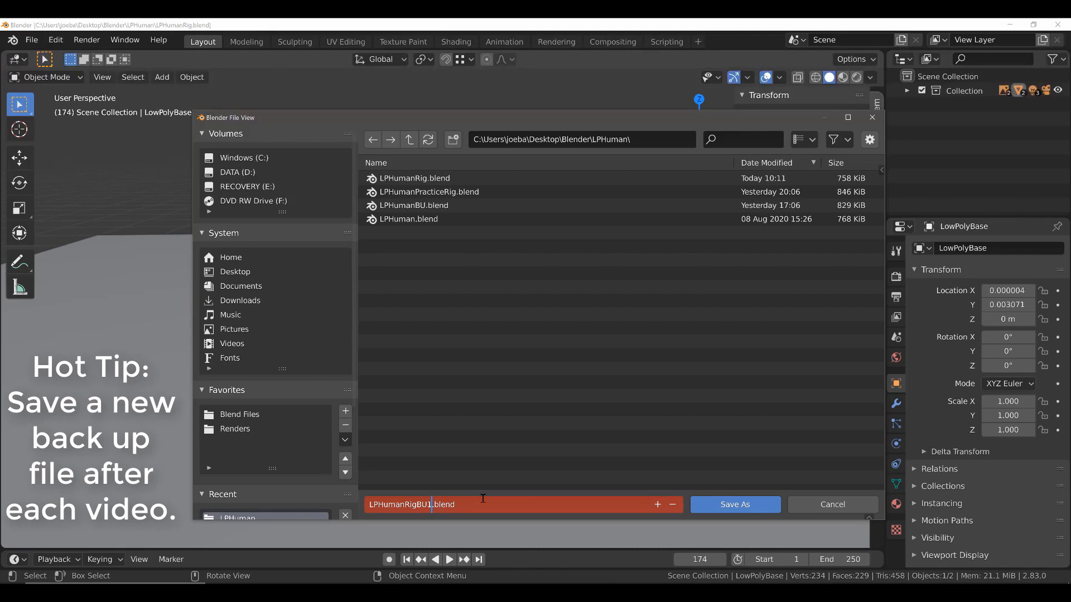
left_click(743, 506)
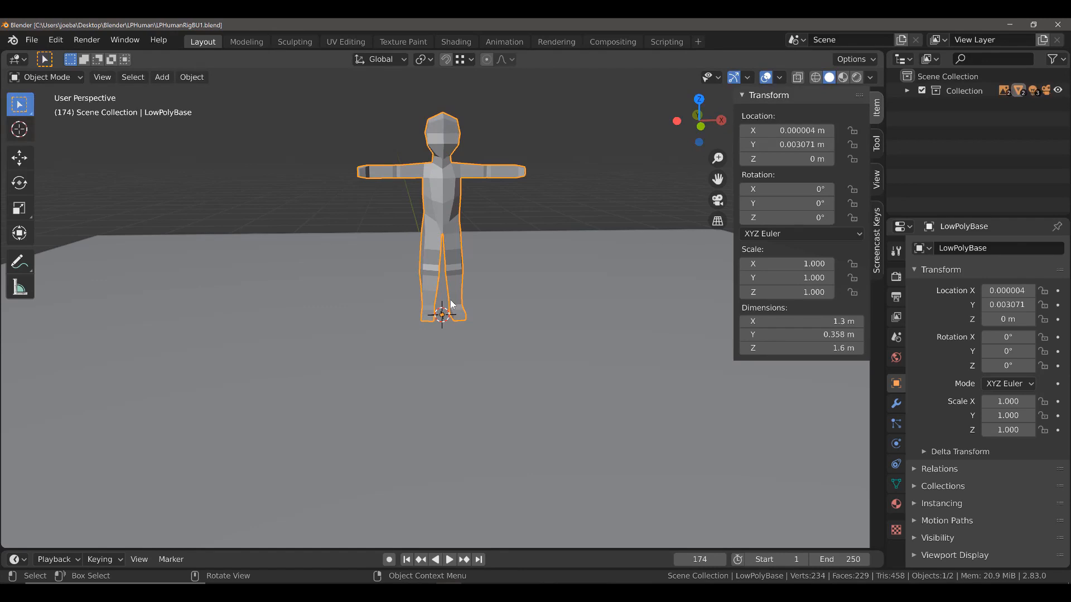
- Add an armature at the world origin between the character's feet with a radius of 0.2 m
key("shift")
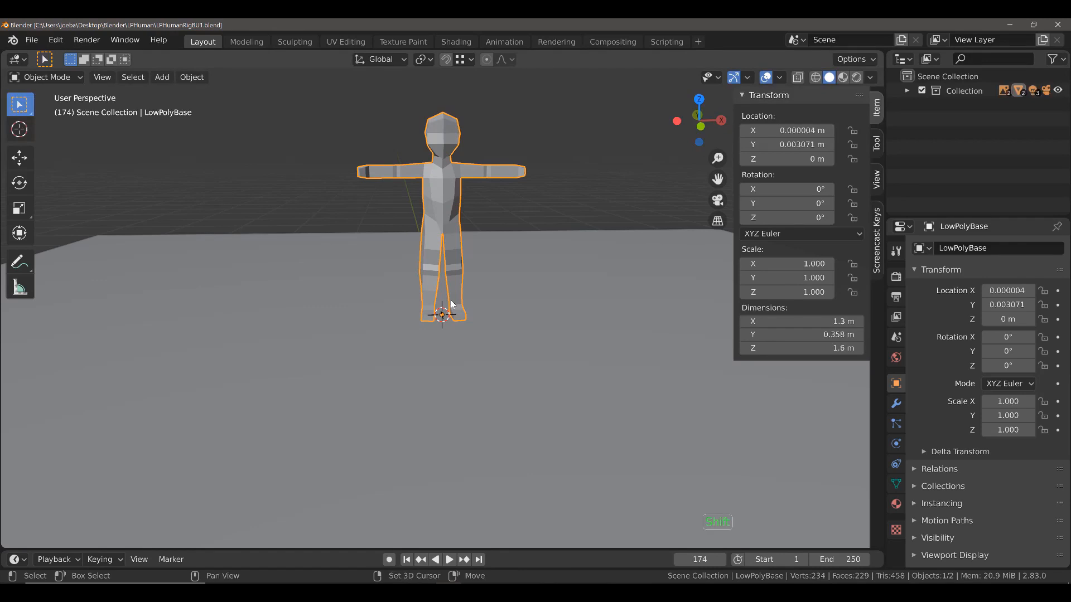
key("shift+a")
mouse_move(450, 302)
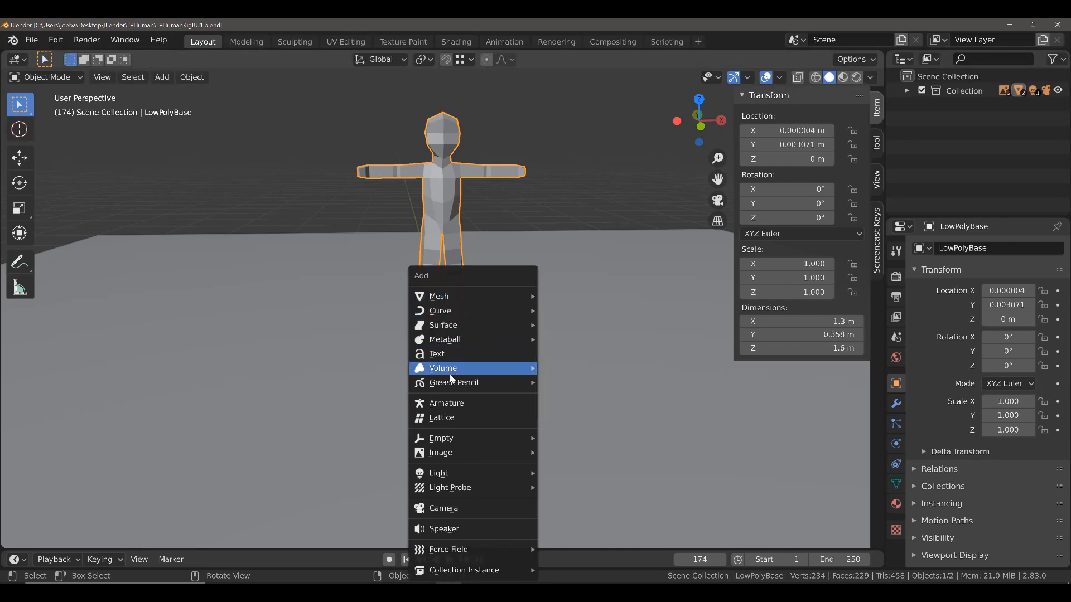
left_click(452, 404)
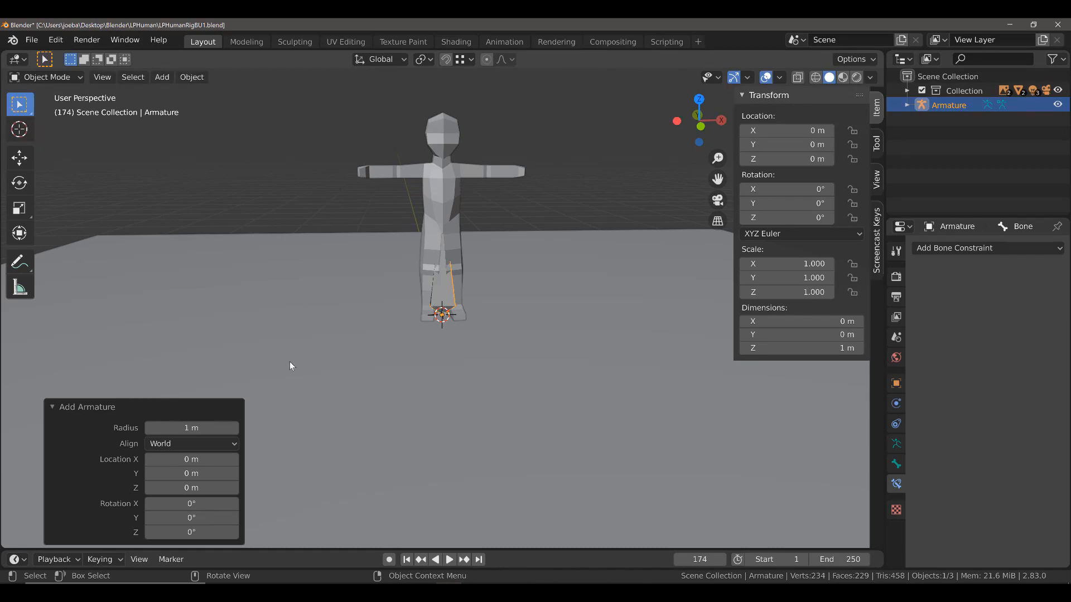
left_click(198, 429)
type("0.2")
key("Return")
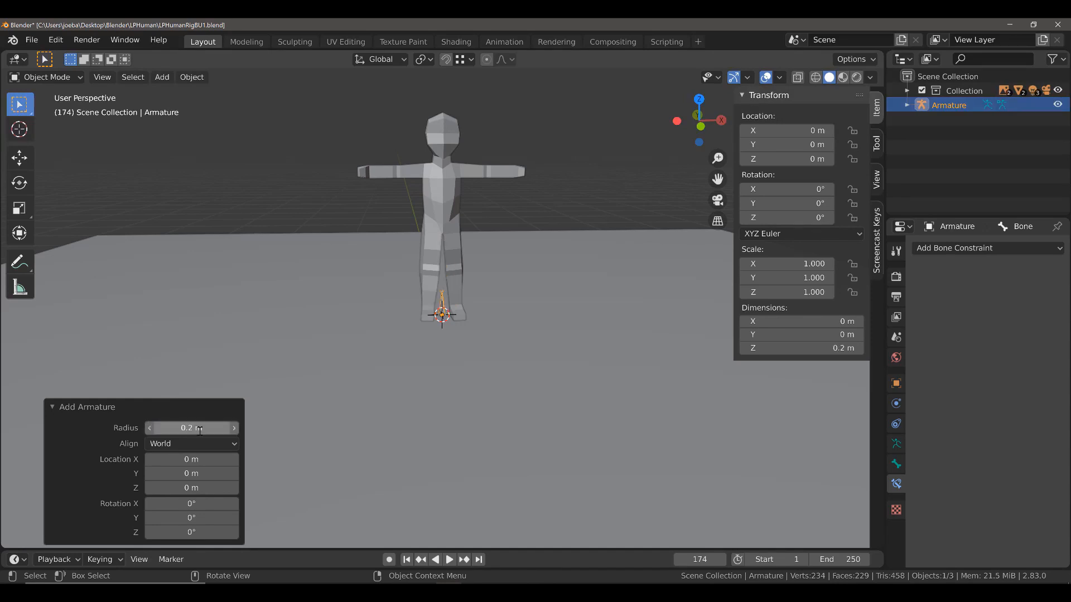
- Rename the armature's single bone between the character's feet to MasterControl
scroll(377, 358, "up", 5)
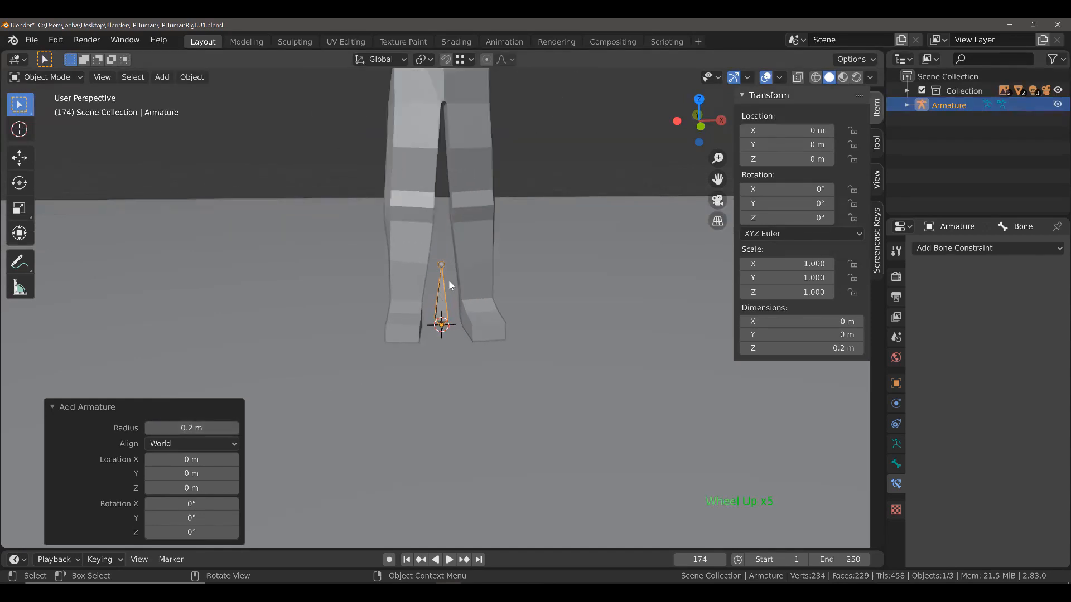
middle_click_drag(471, 291, 449, 283)
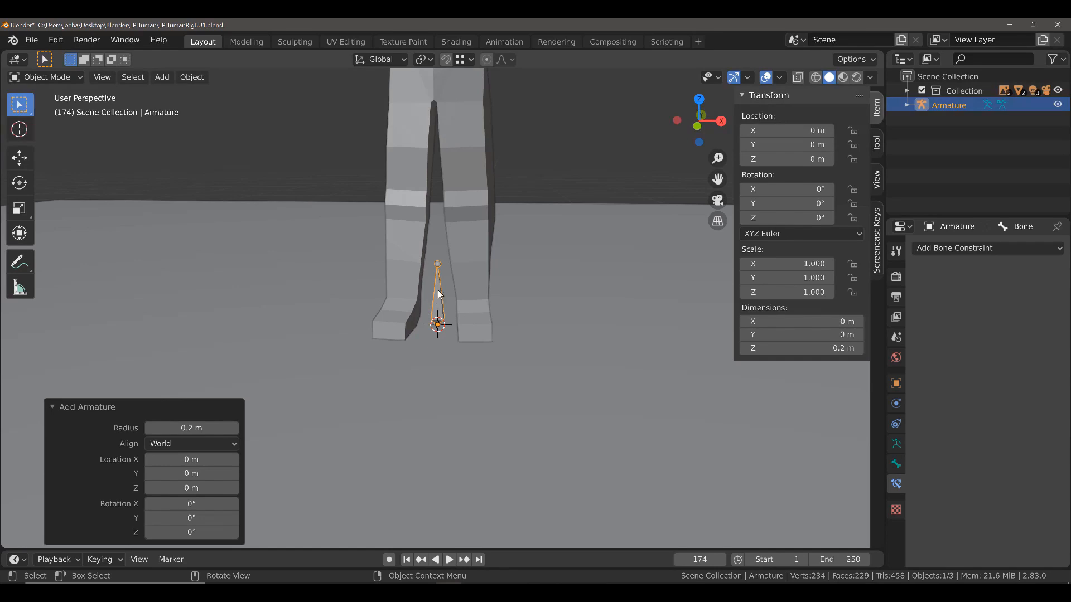
scroll(439, 293, "down", 2)
scroll(438, 291, "down", 2)
middle_click_drag(437, 289, 459, 288)
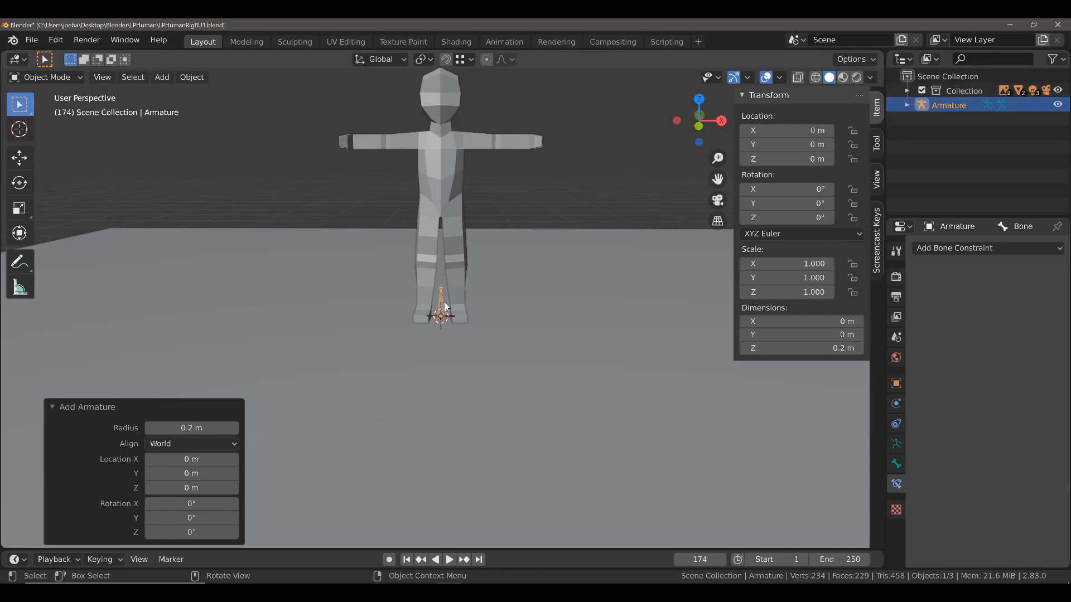
left_click(896, 465)
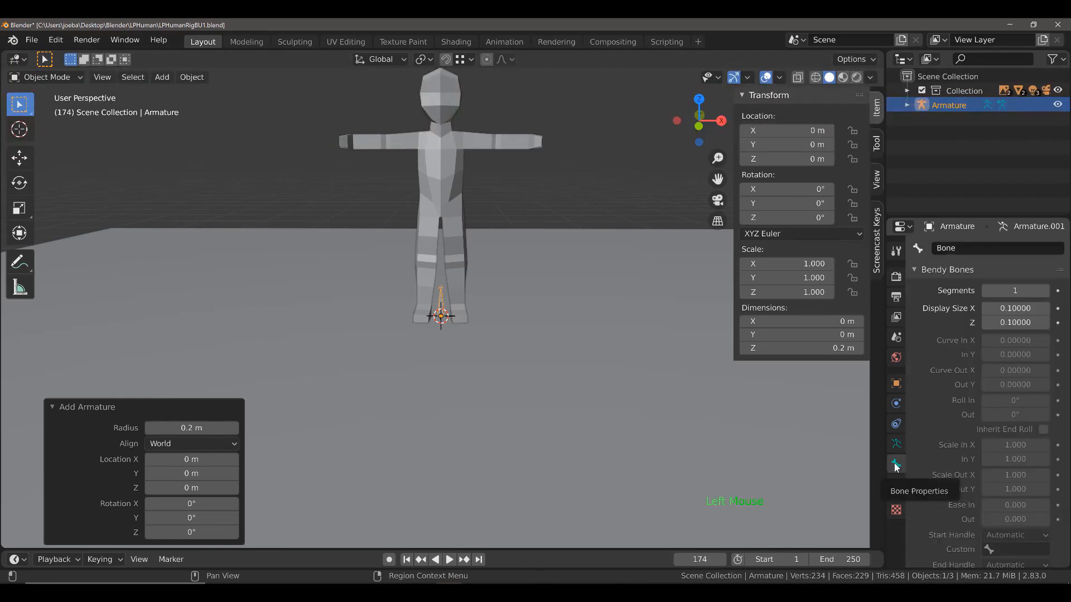
left_click(958, 249)
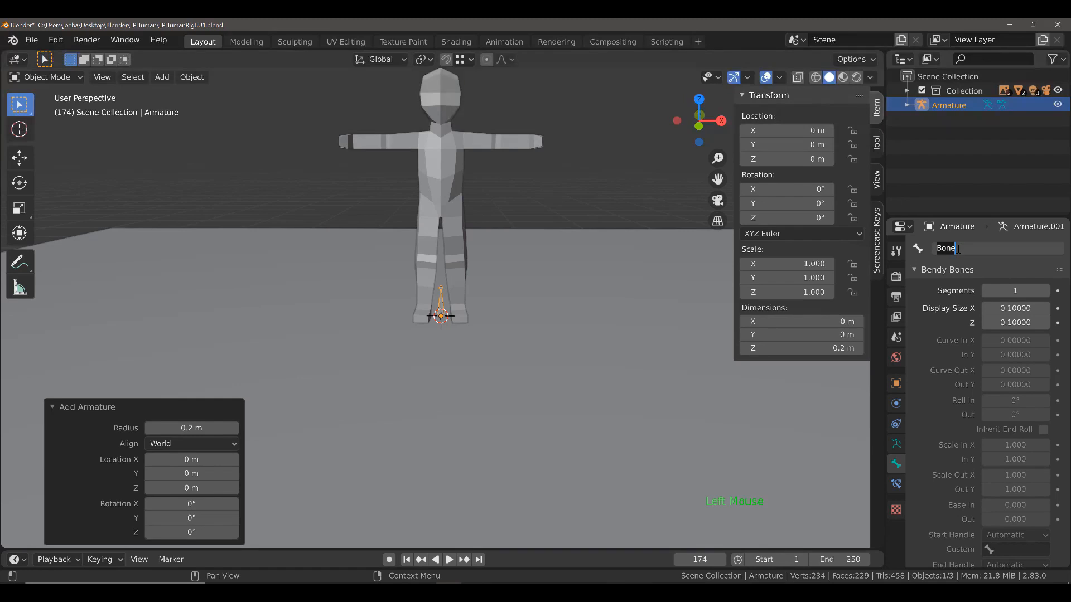
type("MasterControl")
key("Return")
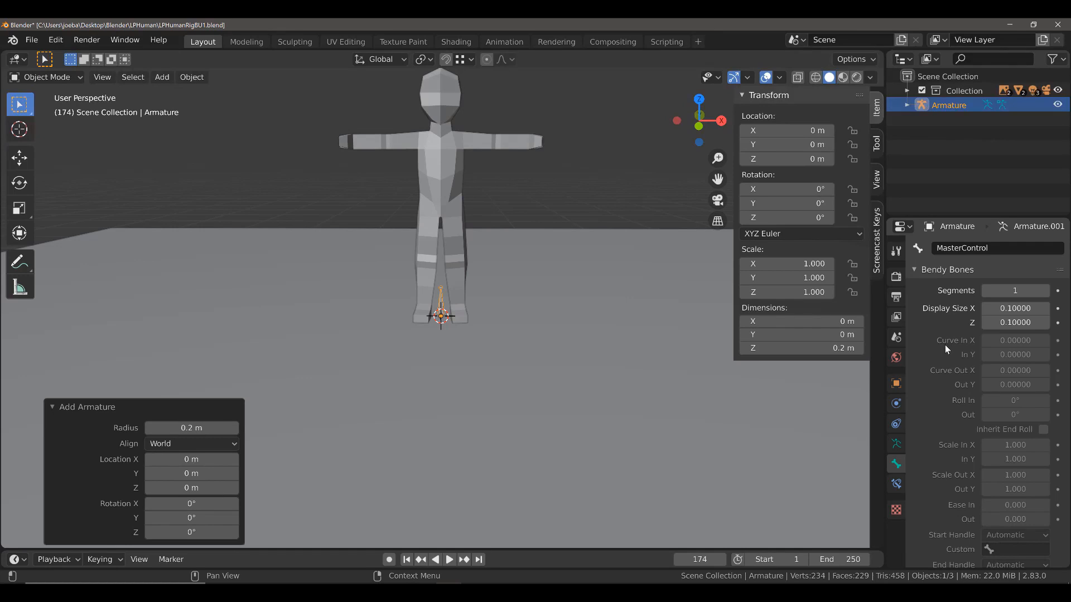
- Set the armature's viewport display to draw its bones in front of the character mesh
left_click(897, 445)
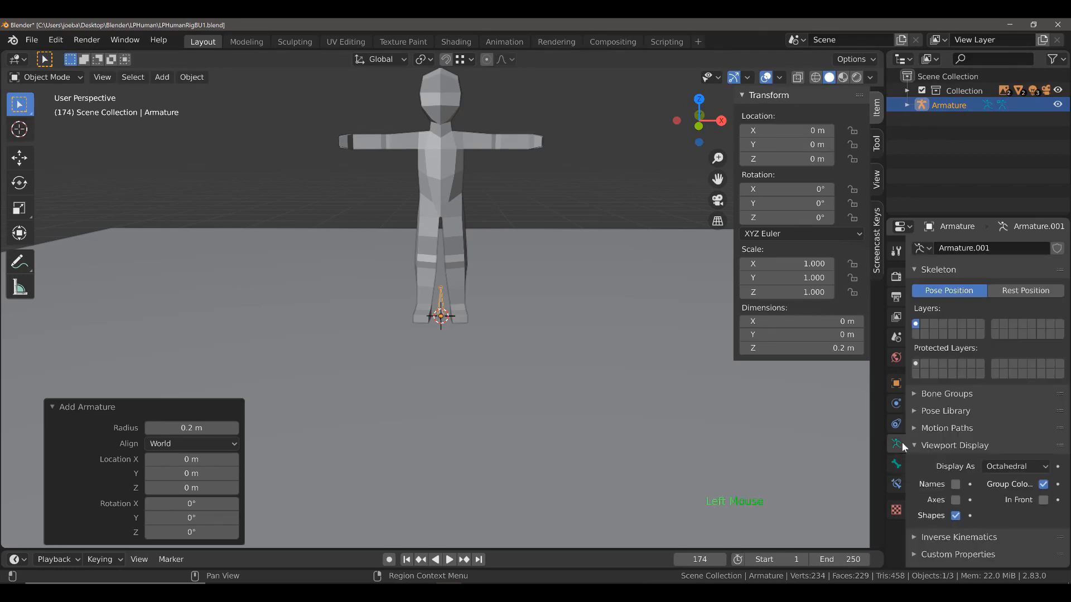
left_click(956, 445)
left_click(955, 445)
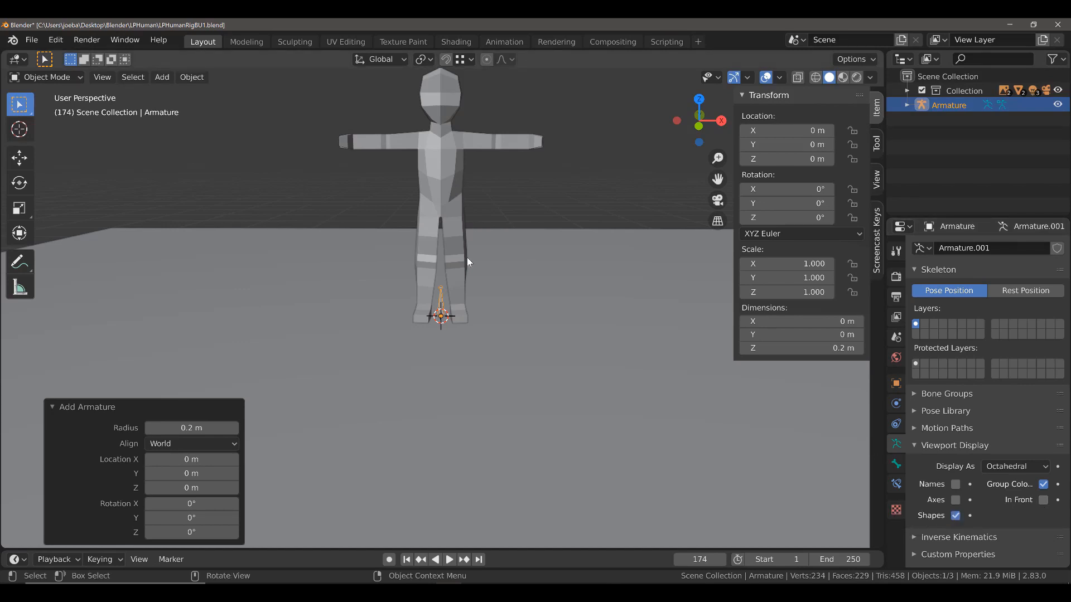
left_click(1044, 500)
- Try the Stick, B-Bone, Envelope and Wire display types on the armature, and return it to Octahedral
left_click(1002, 470)
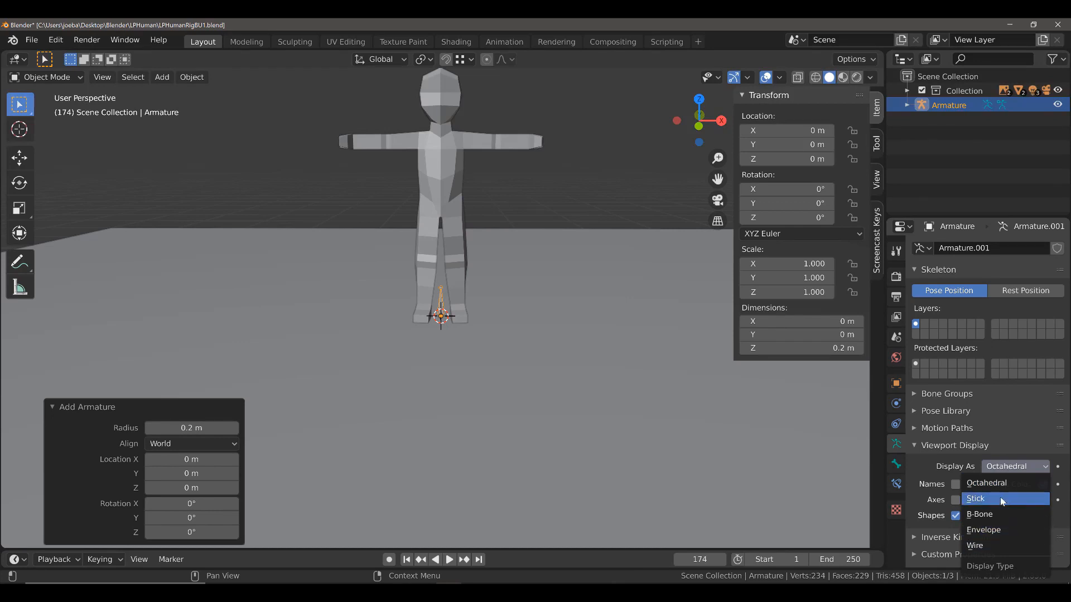
left_click(999, 499)
left_click(1006, 467)
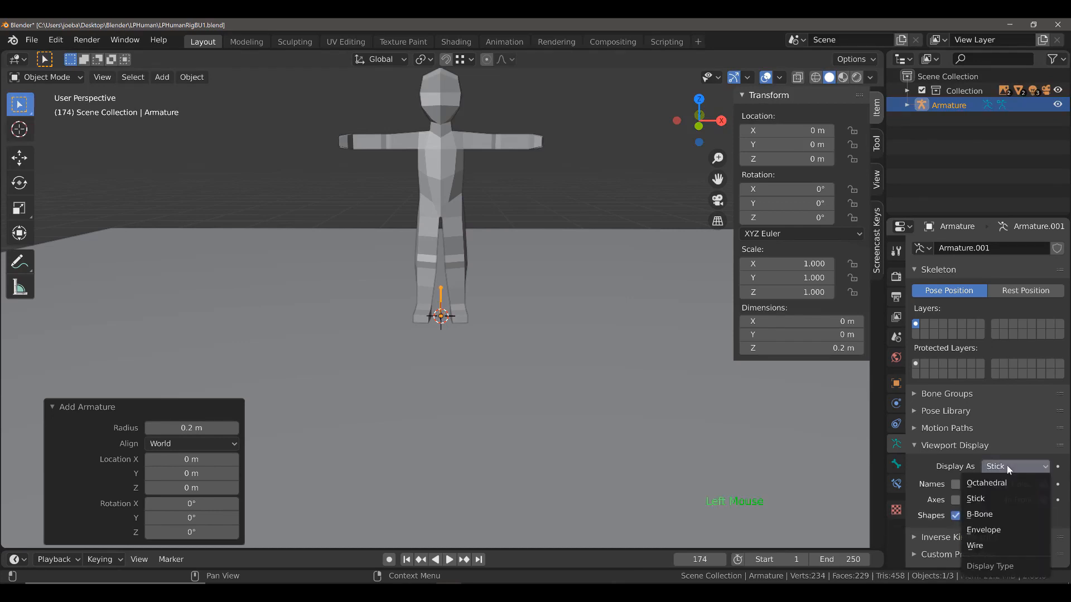
left_click(1009, 514)
left_click(1015, 473)
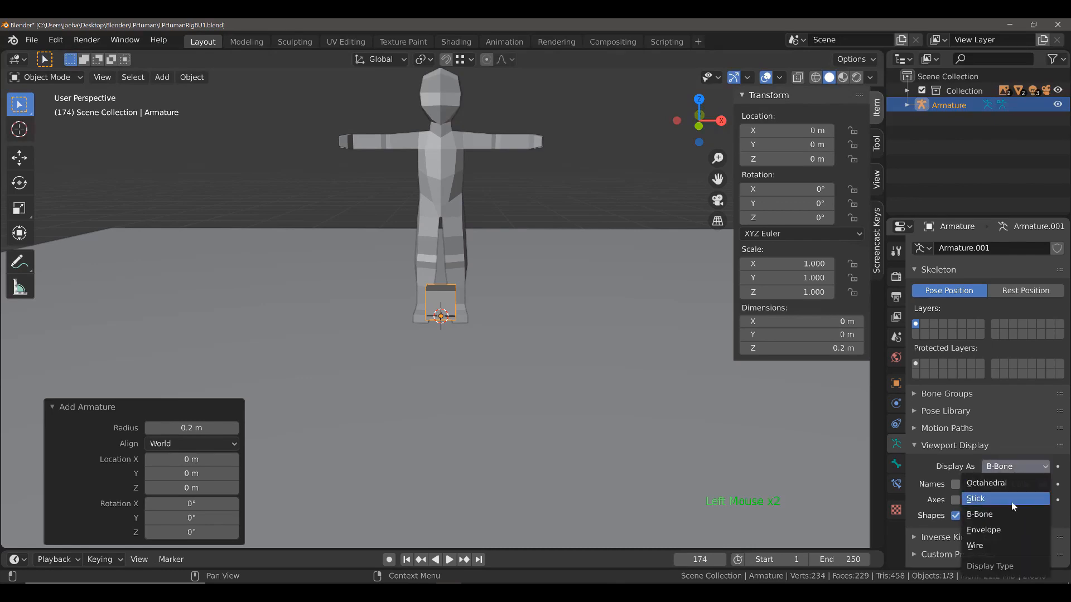
left_click(1016, 524)
left_click(1018, 475)
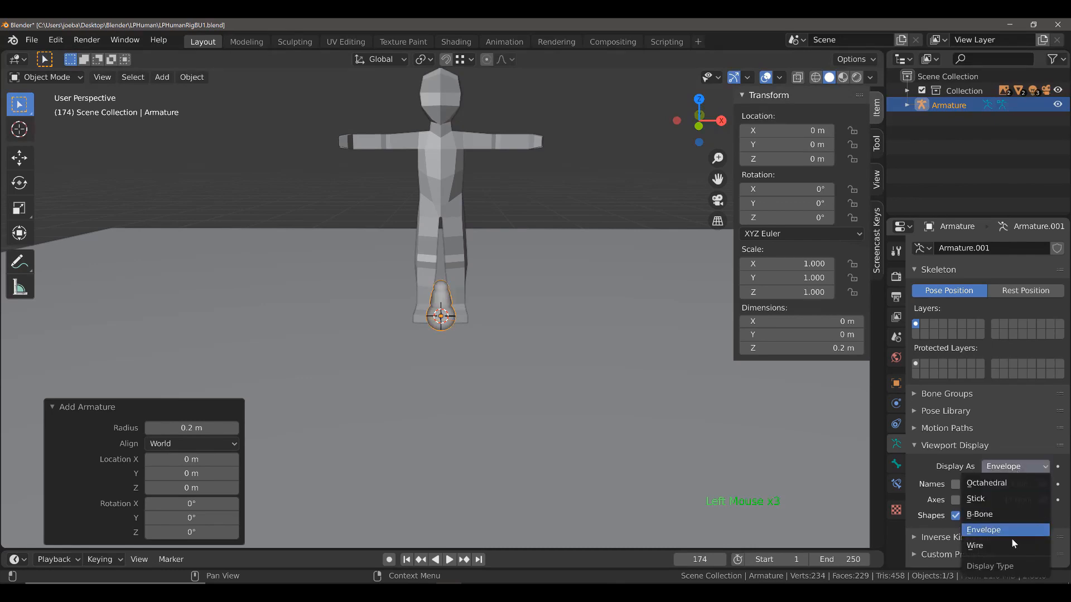
left_click(1013, 546)
left_click(998, 473)
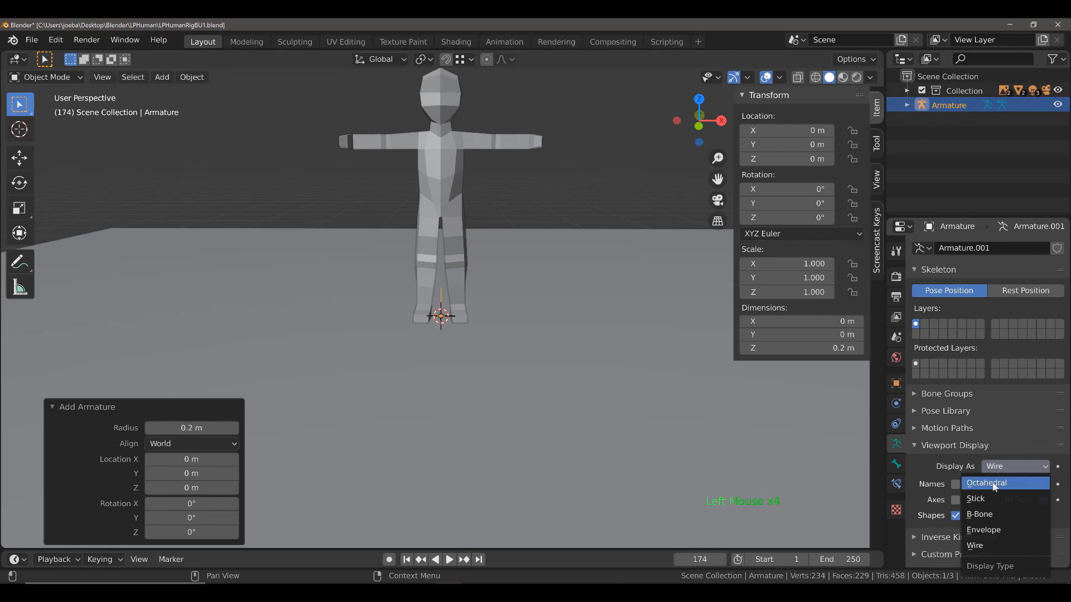
left_click(996, 485)
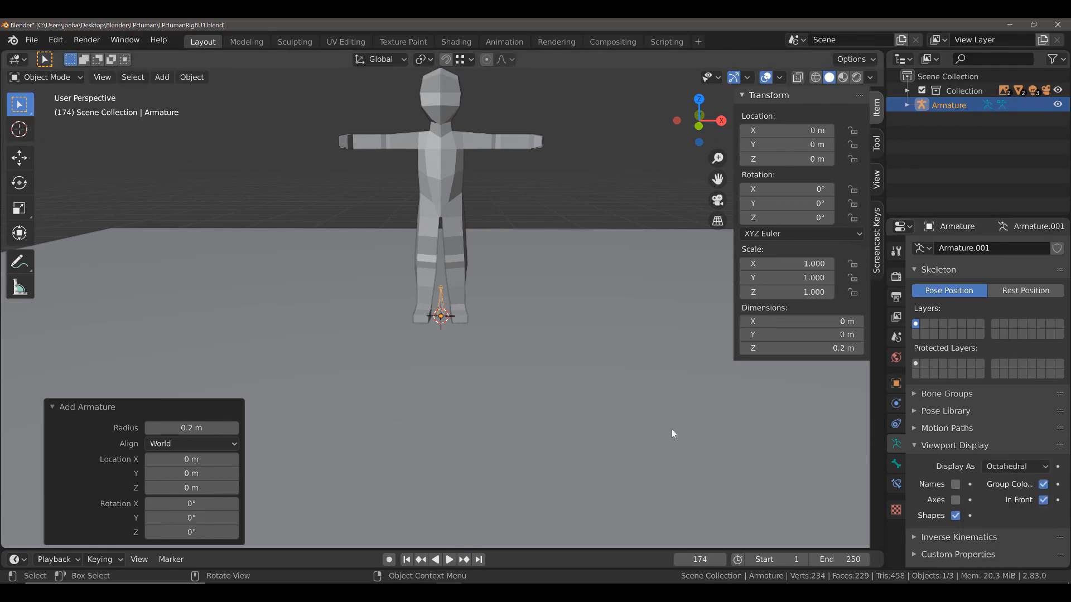